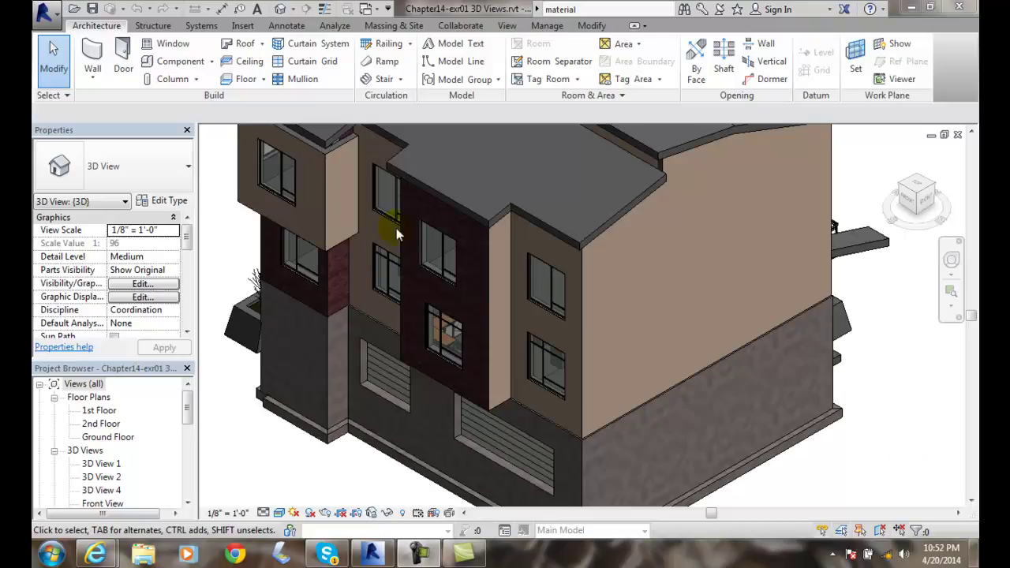
Step: Switch the ribbon to the Manage tab above the 3D house model
click(548, 28)
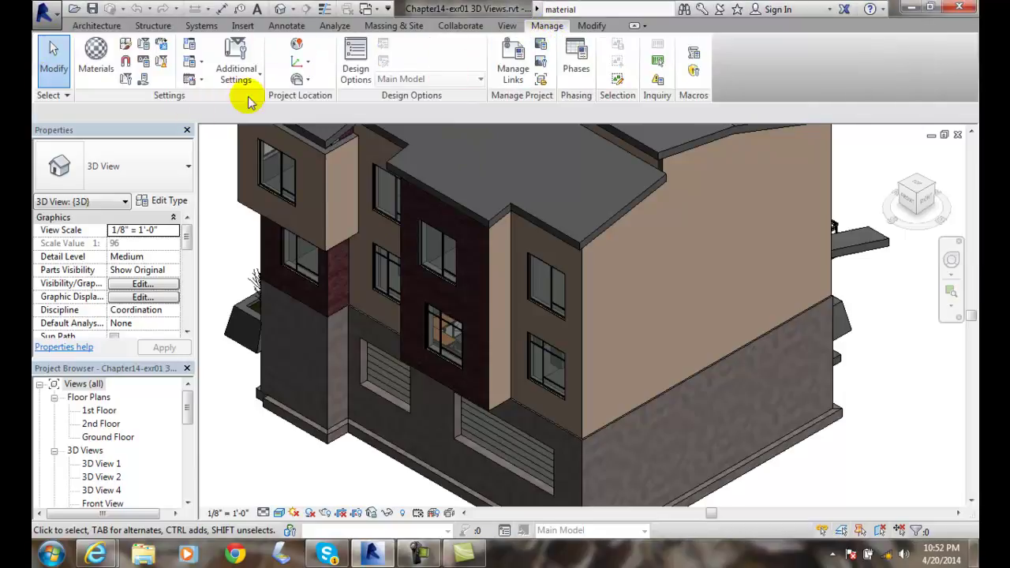
Step: Open the Material Browser, widen it so full names show, and toggle the editor panel
click(93, 52)
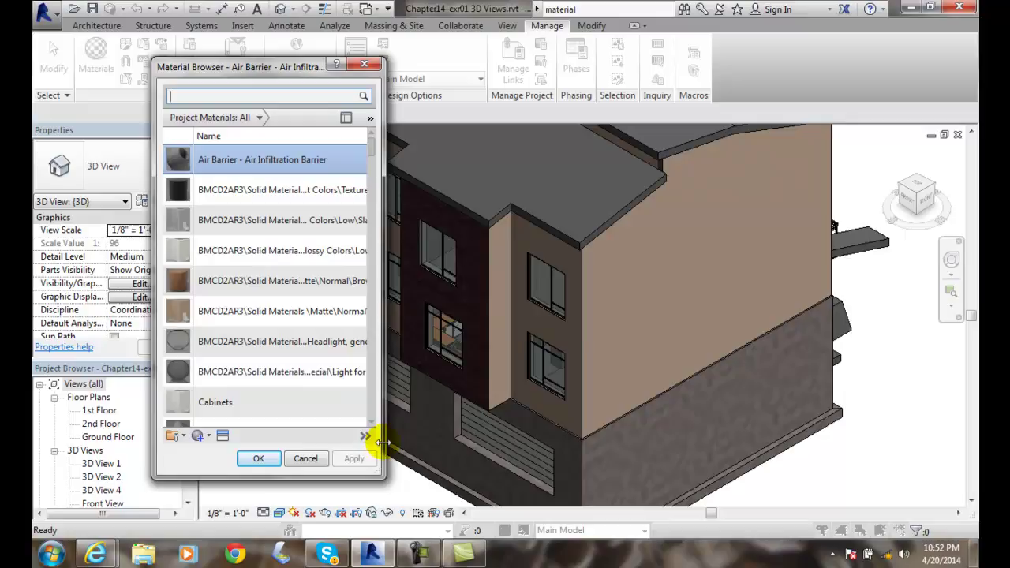
drag(381, 442, 478, 447)
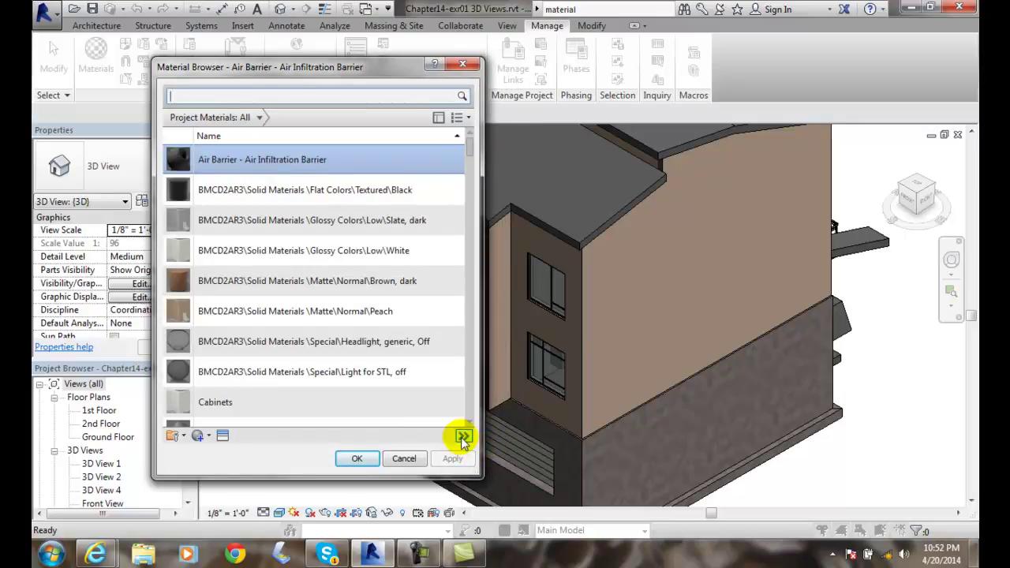
click(462, 438)
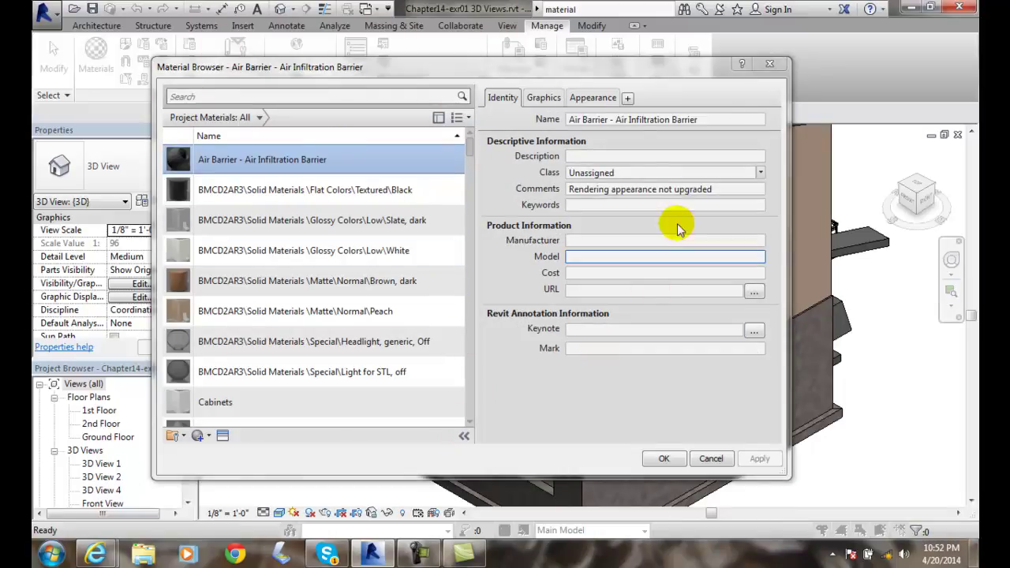
click(464, 436)
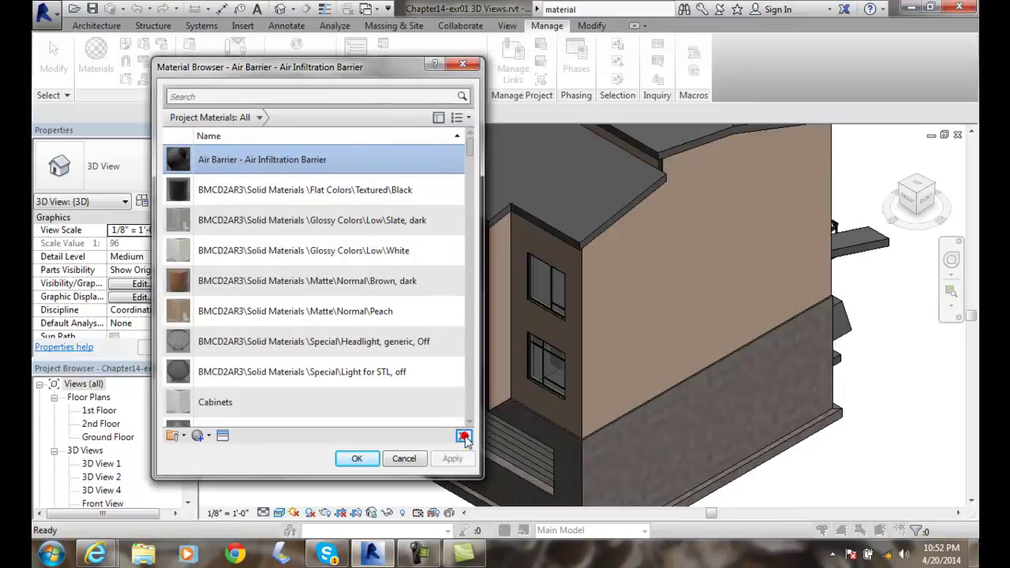
click(463, 436)
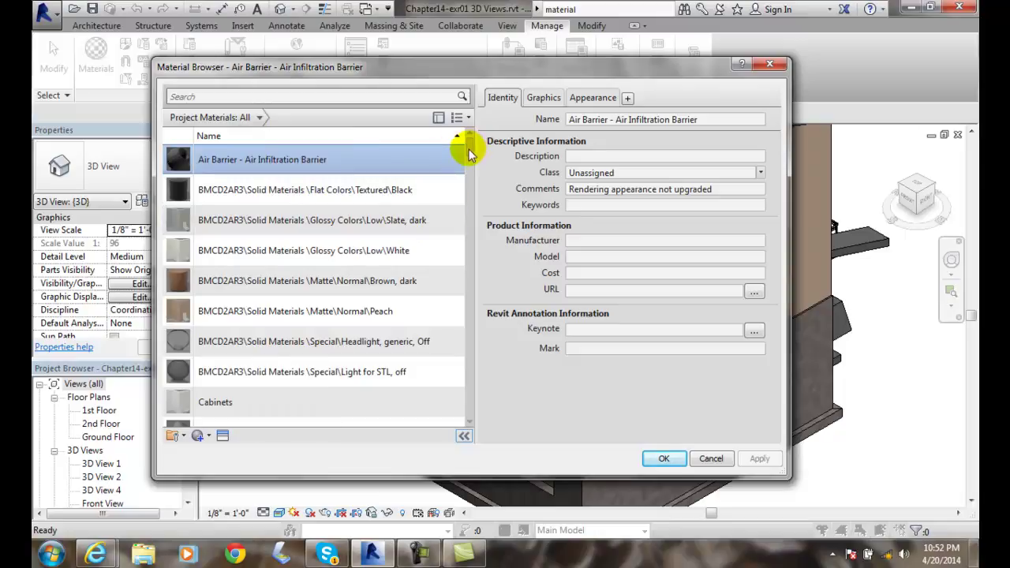
mouse_move(469, 149)
mouse_down()
mouse_move(470, 321)
mouse_move(477, 150)
mouse_up()
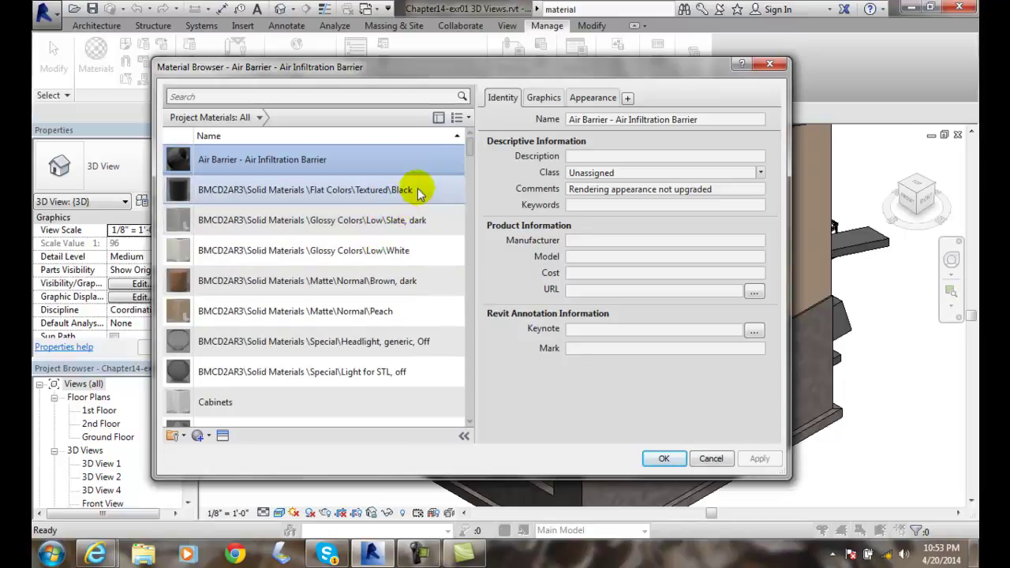
click(466, 120)
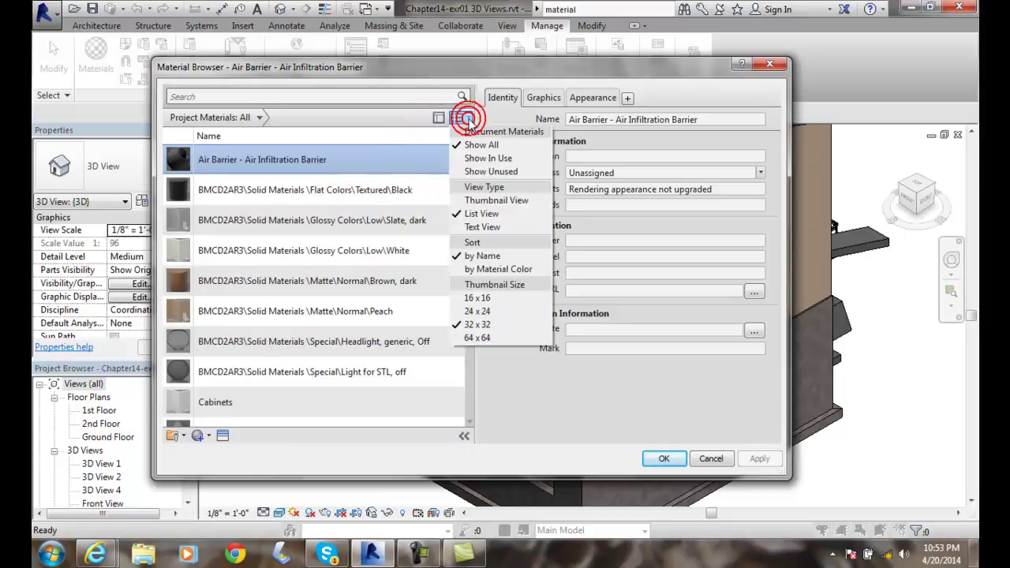
click(476, 158)
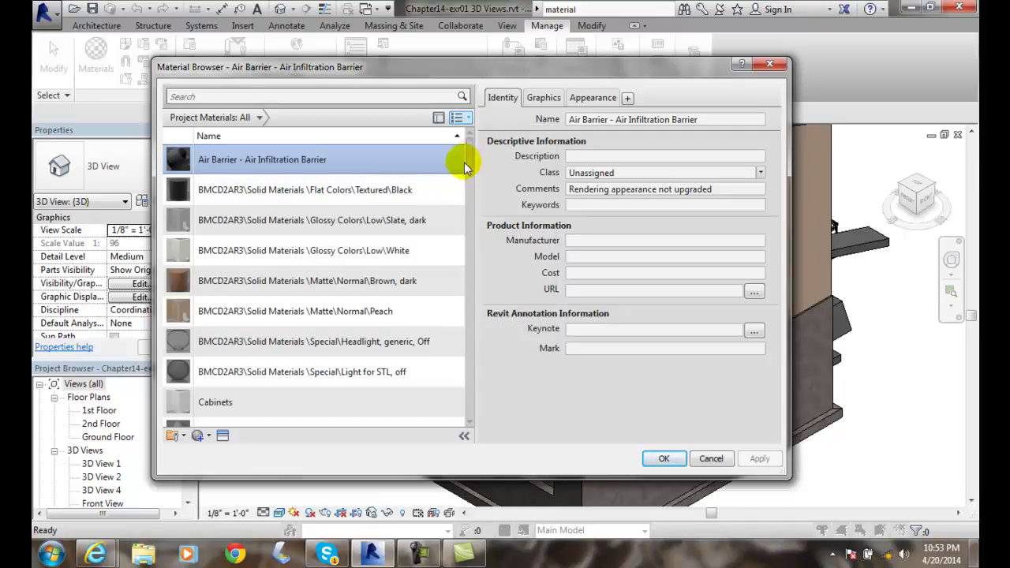
click(465, 118)
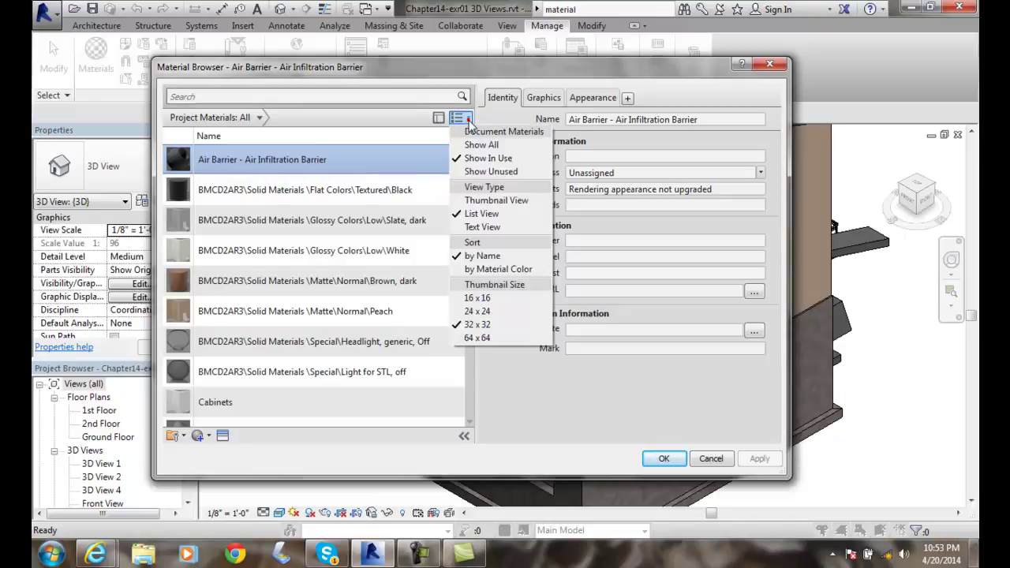
click(476, 170)
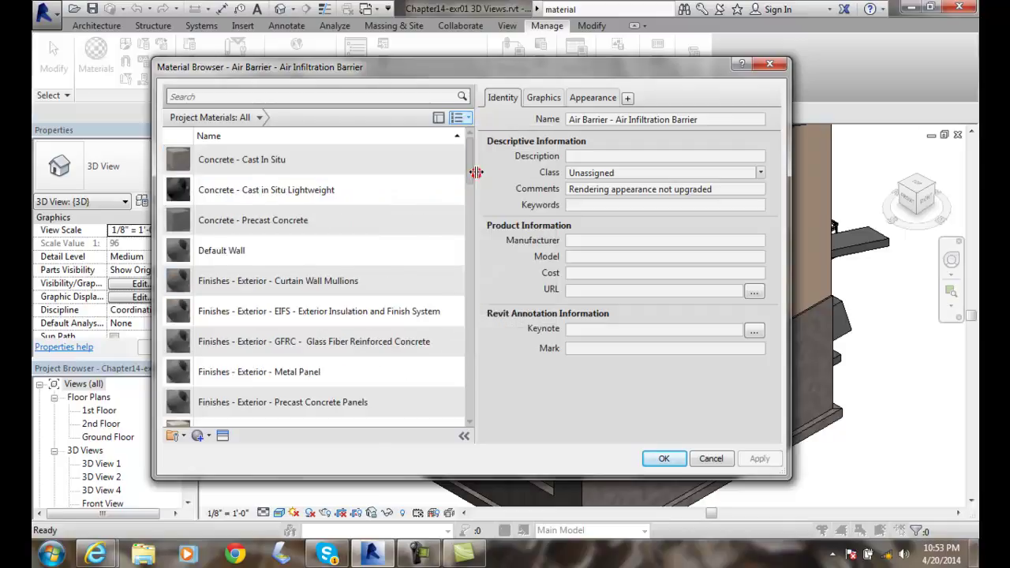
click(467, 118)
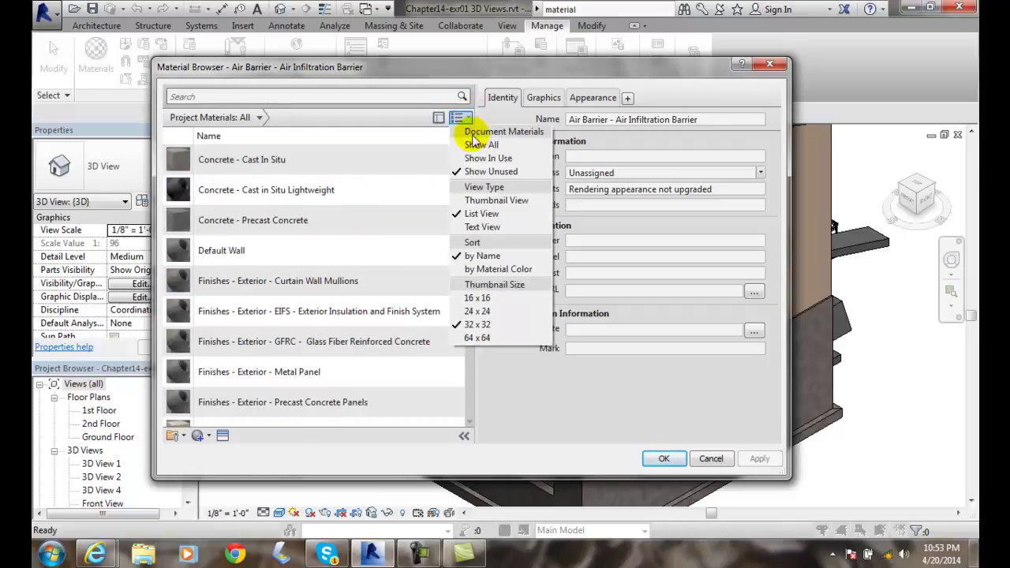
click(466, 146)
click(463, 118)
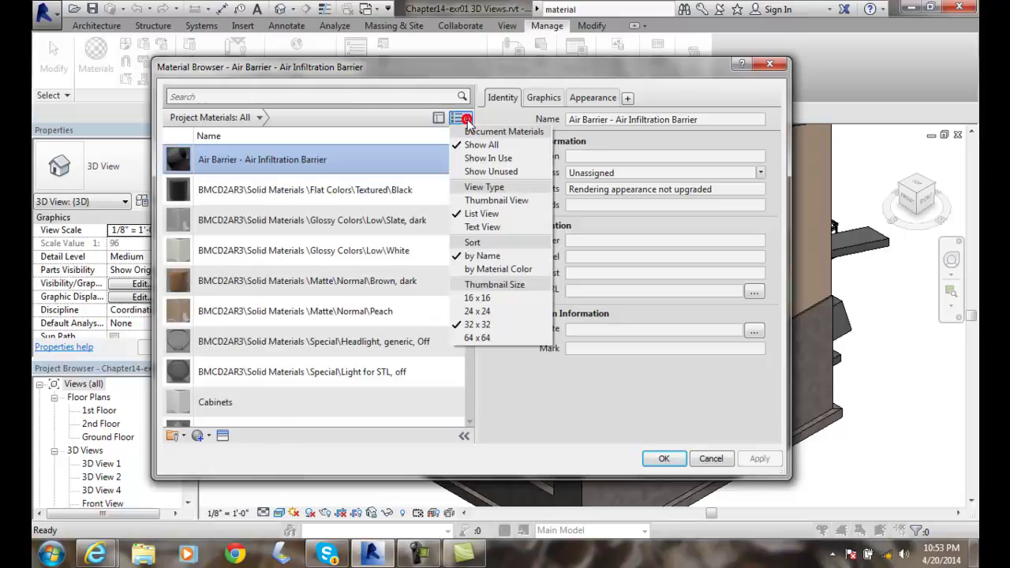
click(481, 199)
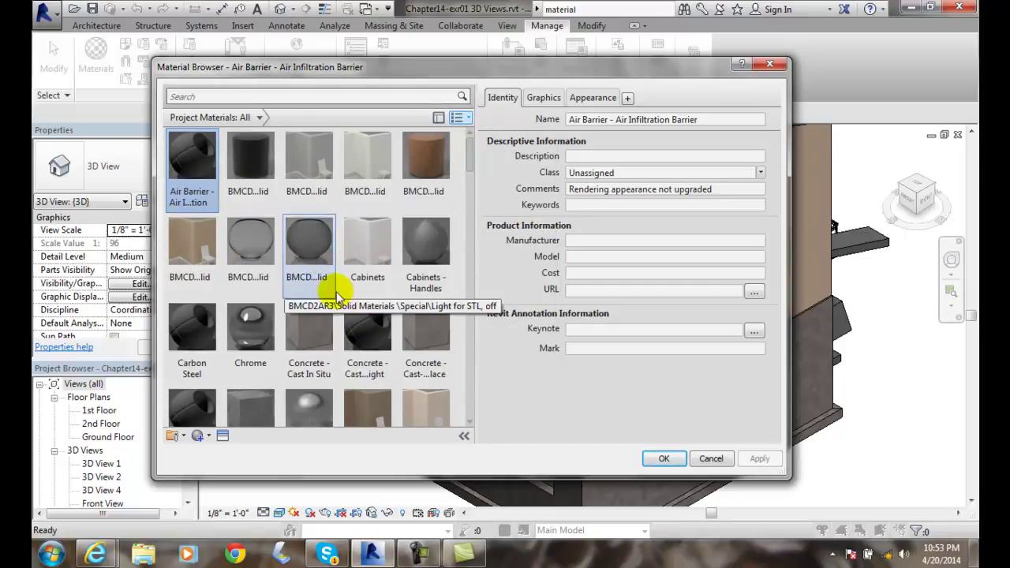
click(469, 118)
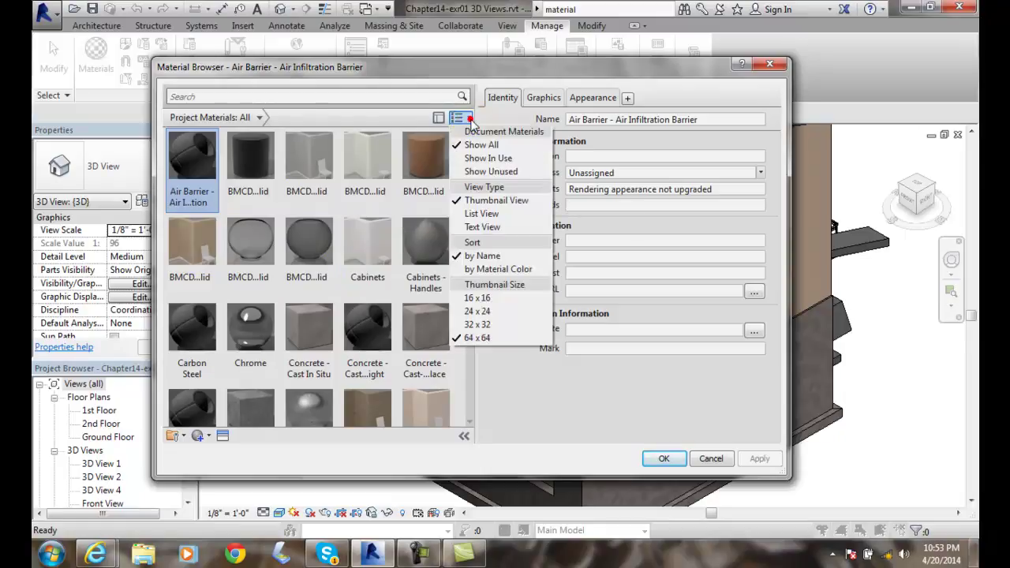
click(478, 213)
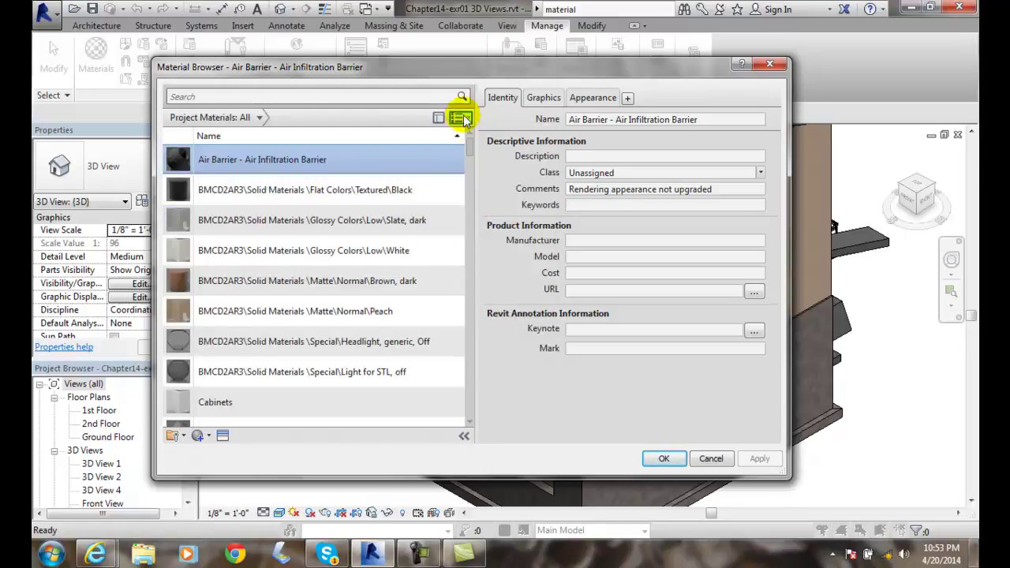
click(466, 120)
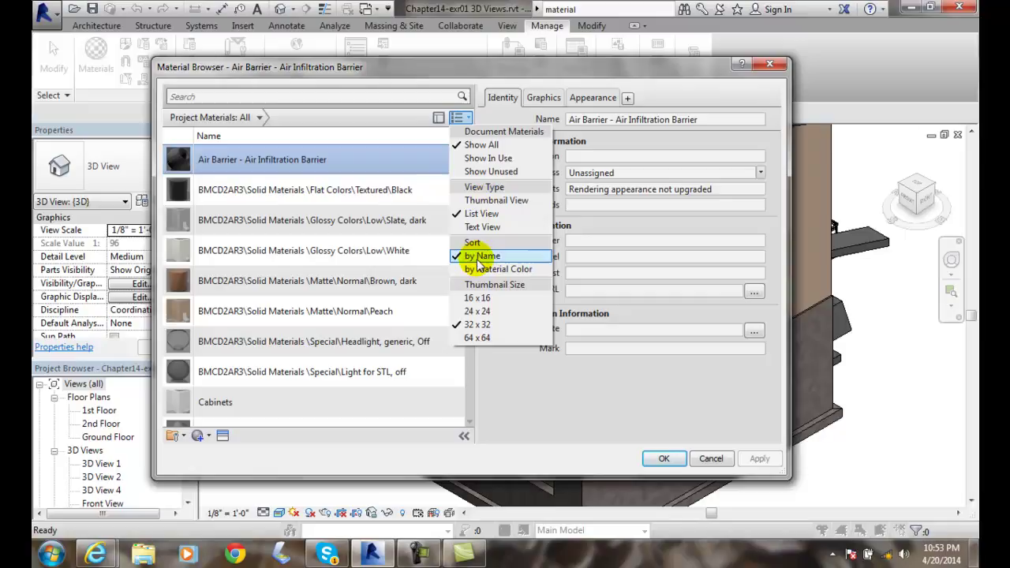
click(483, 339)
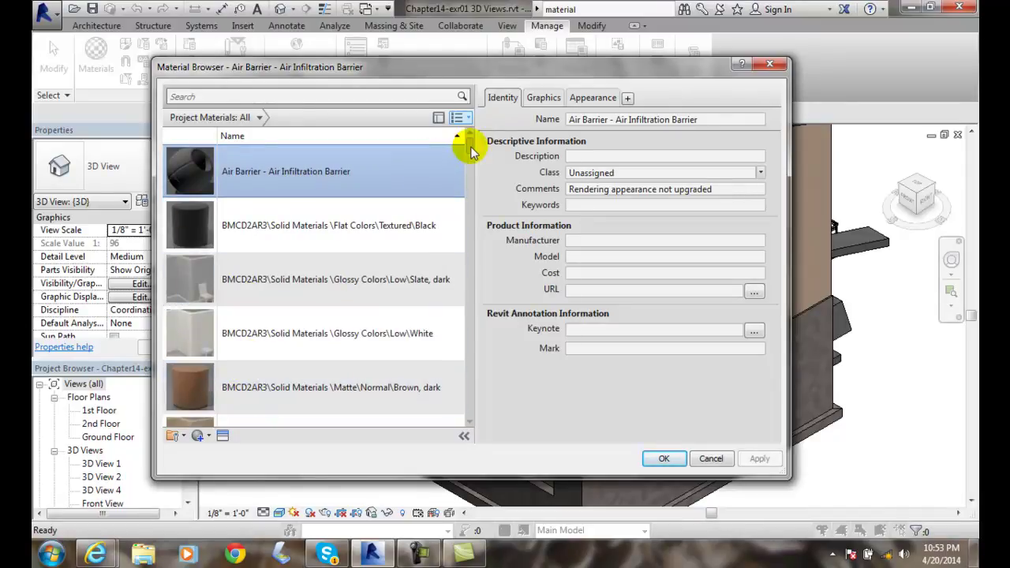
drag(470, 147, 477, 124)
click(458, 117)
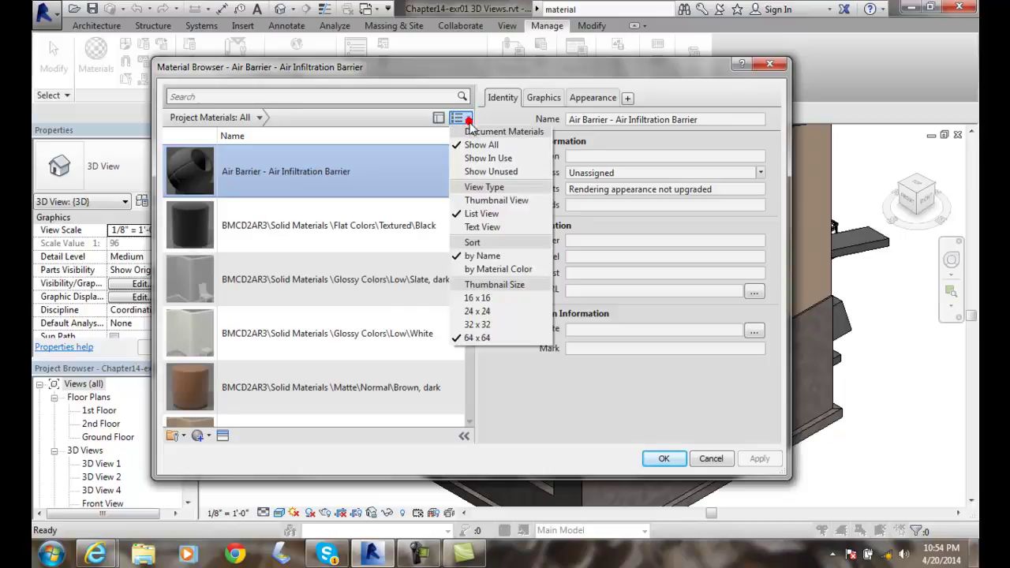
click(475, 324)
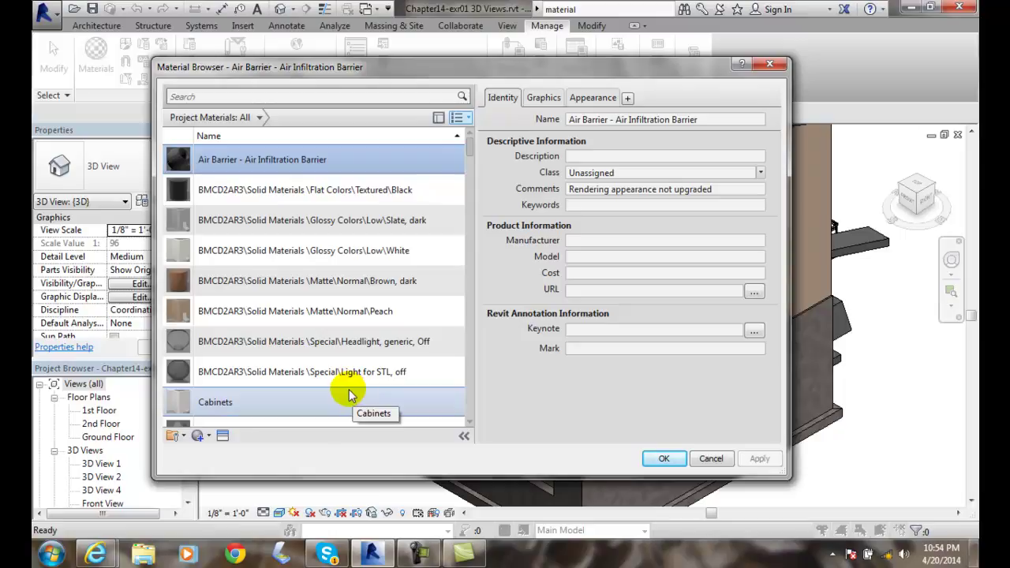
scroll(395, 410, down, 1)
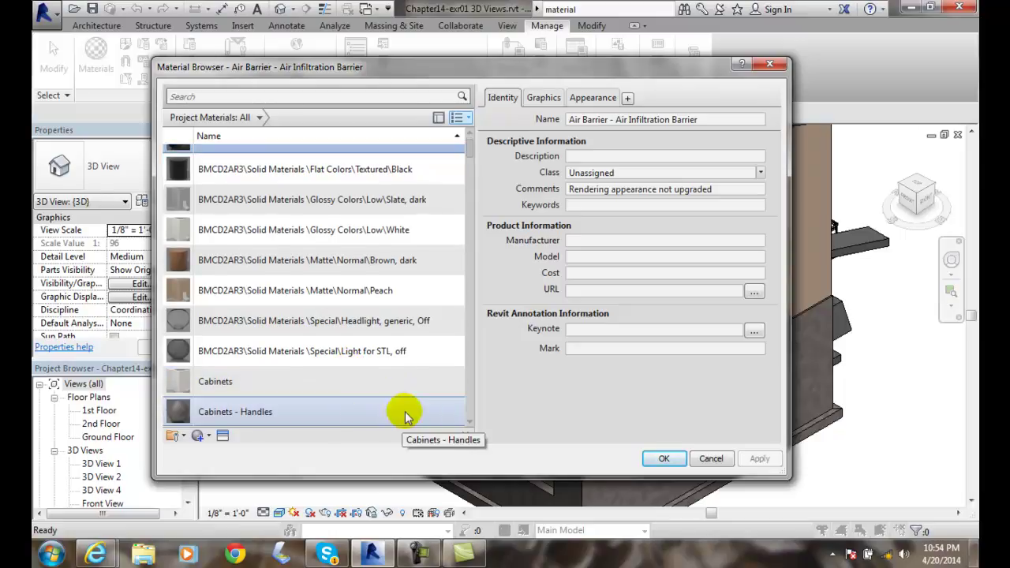
click(223, 436)
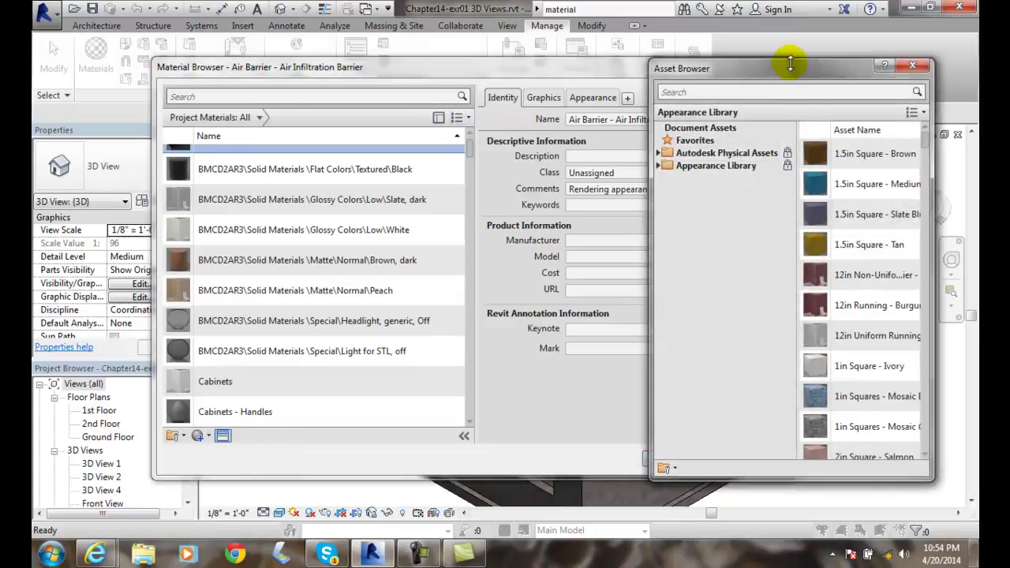
drag(794, 75, 581, 71)
drag(712, 472, 871, 495)
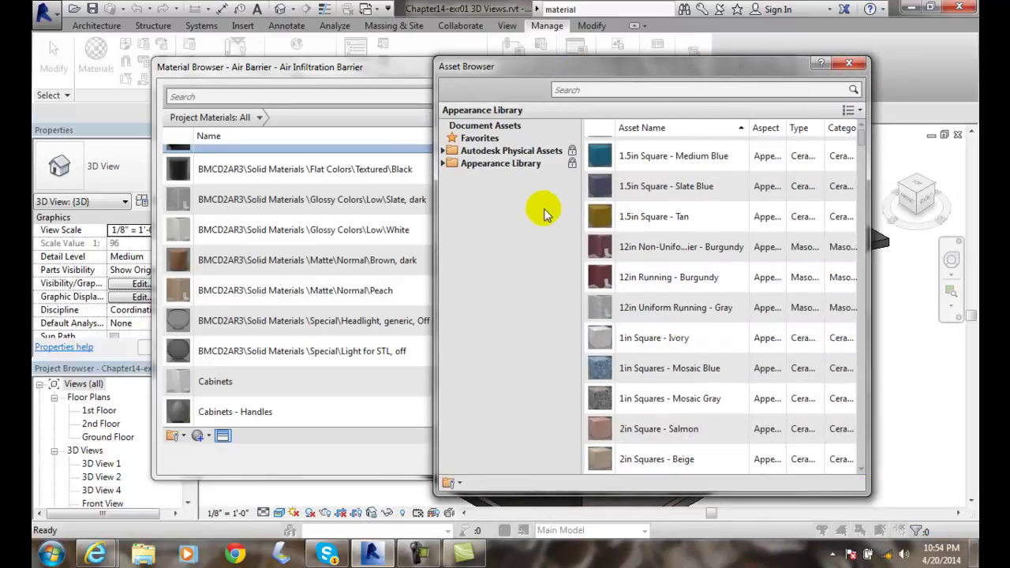
click(473, 139)
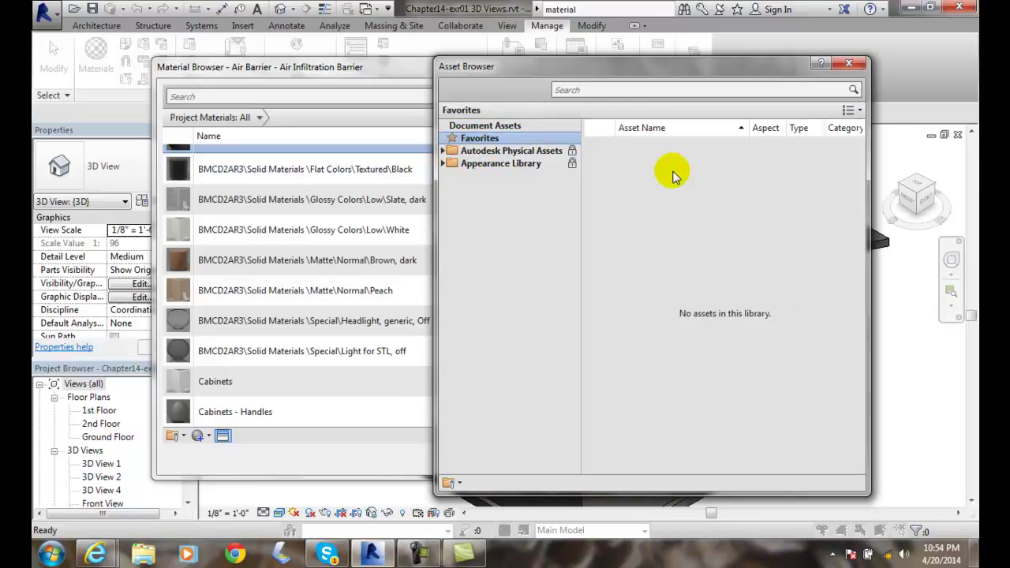
click(513, 150)
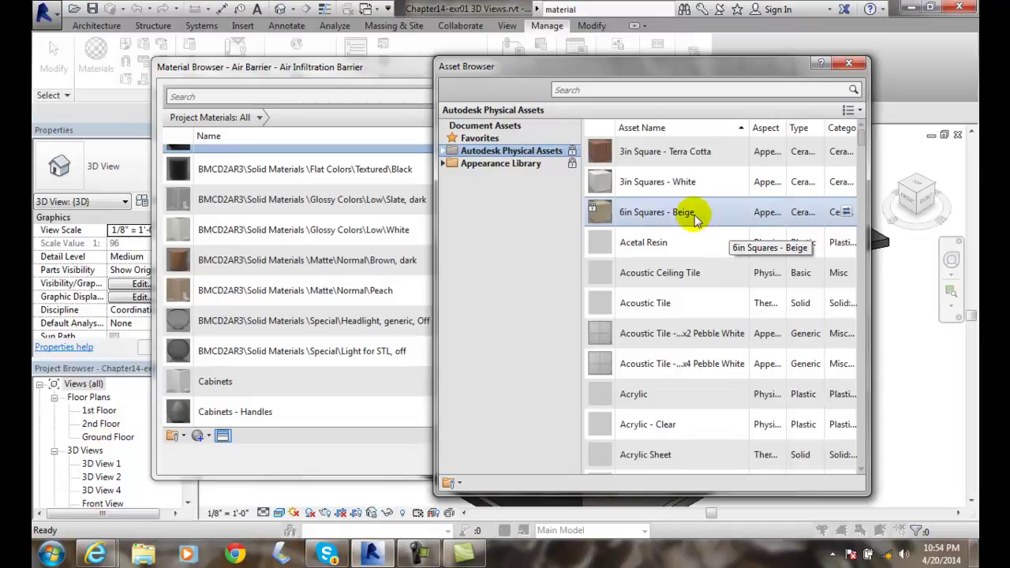
click(461, 165)
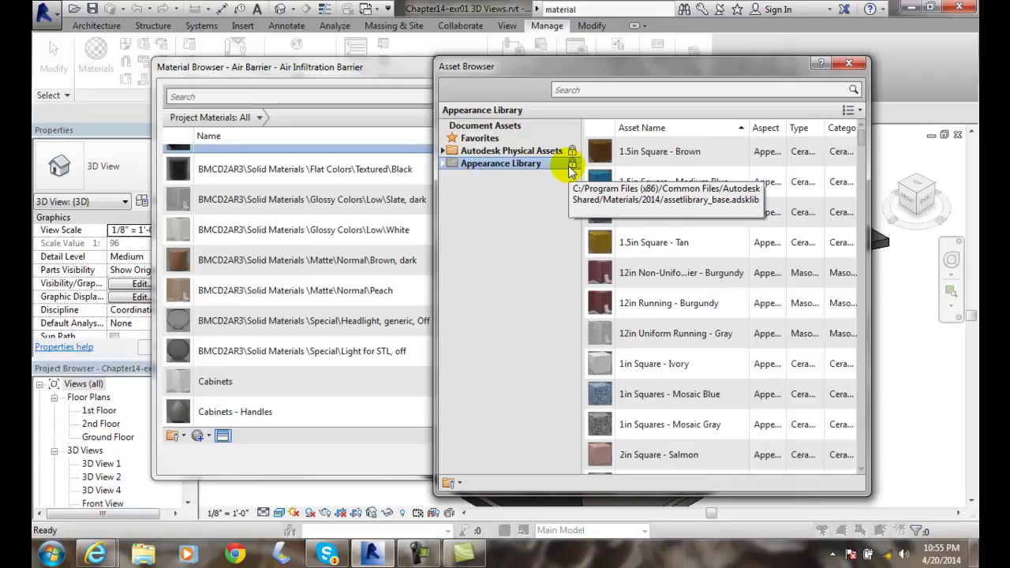
click(478, 138)
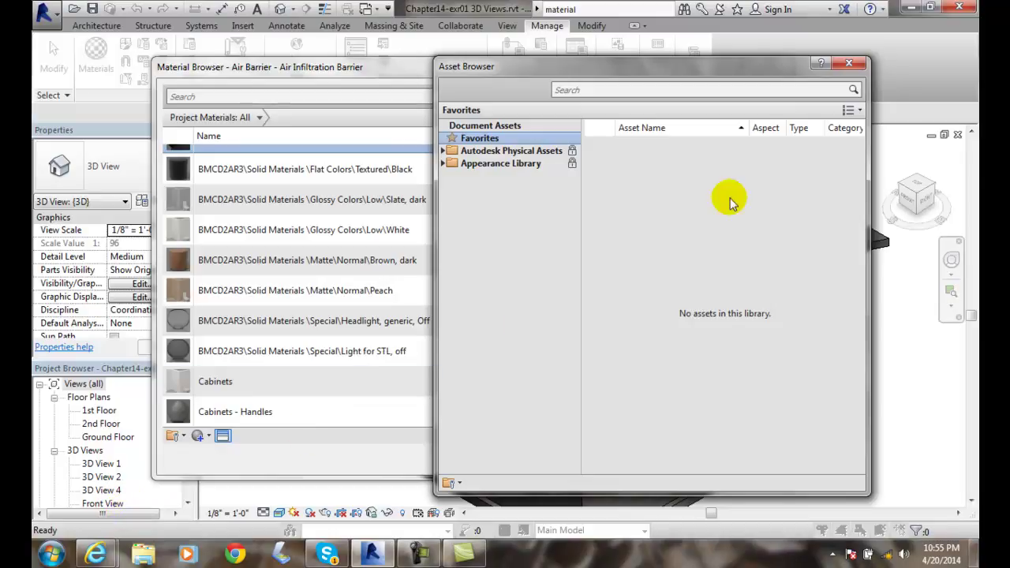
Step: Close the Asset Browser and review the Create Material and library dropdown options
click(848, 63)
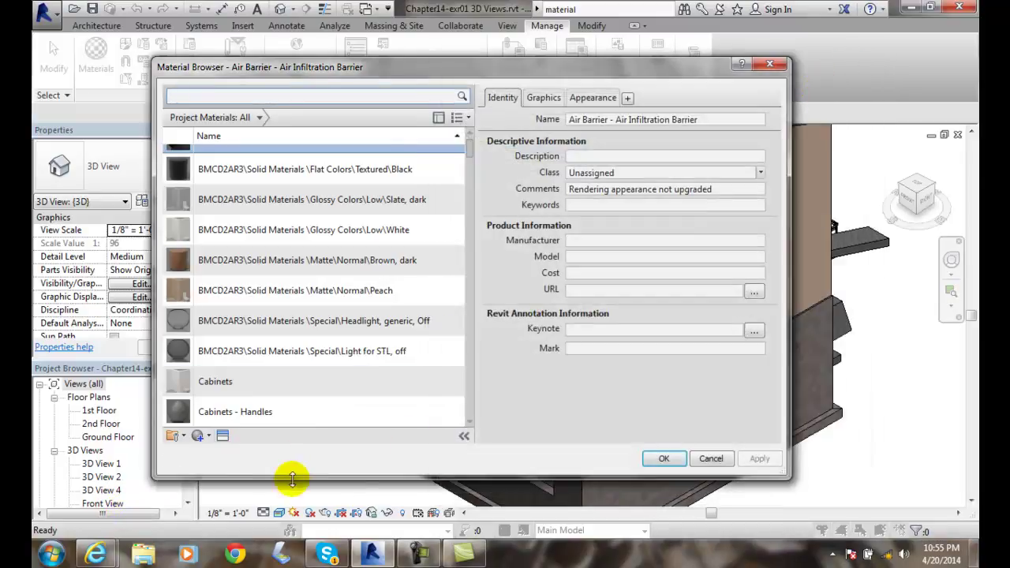
click(209, 438)
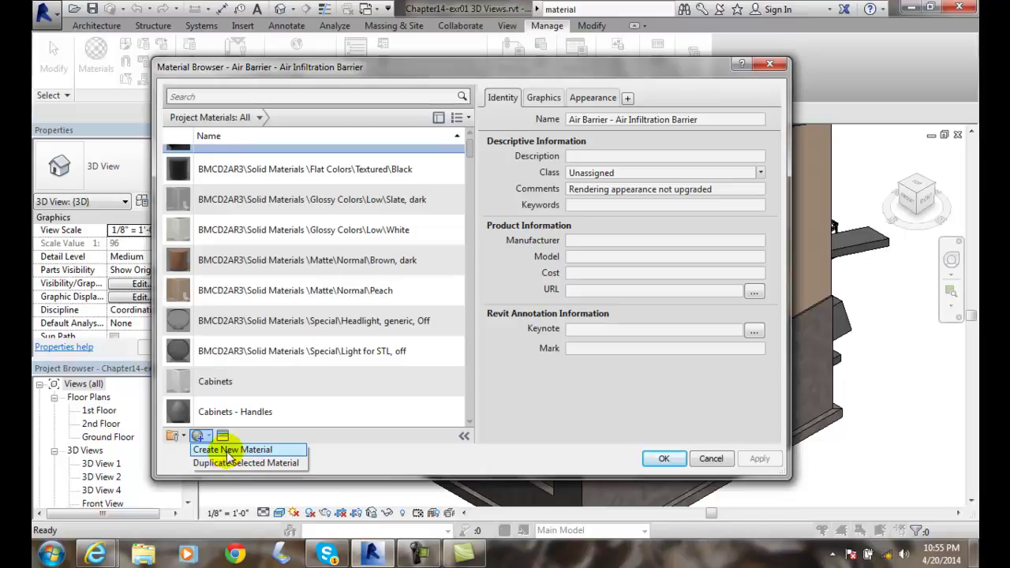
click(177, 435)
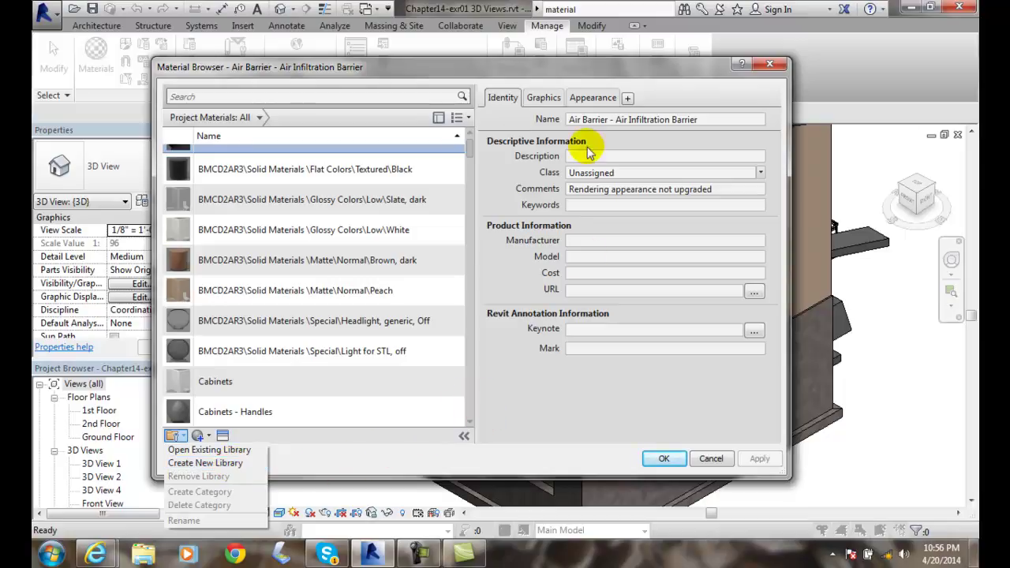
Step: Review Air Barrier's Graphics, Appearance and Identity tabs, then select Peach and Cabinets
click(544, 99)
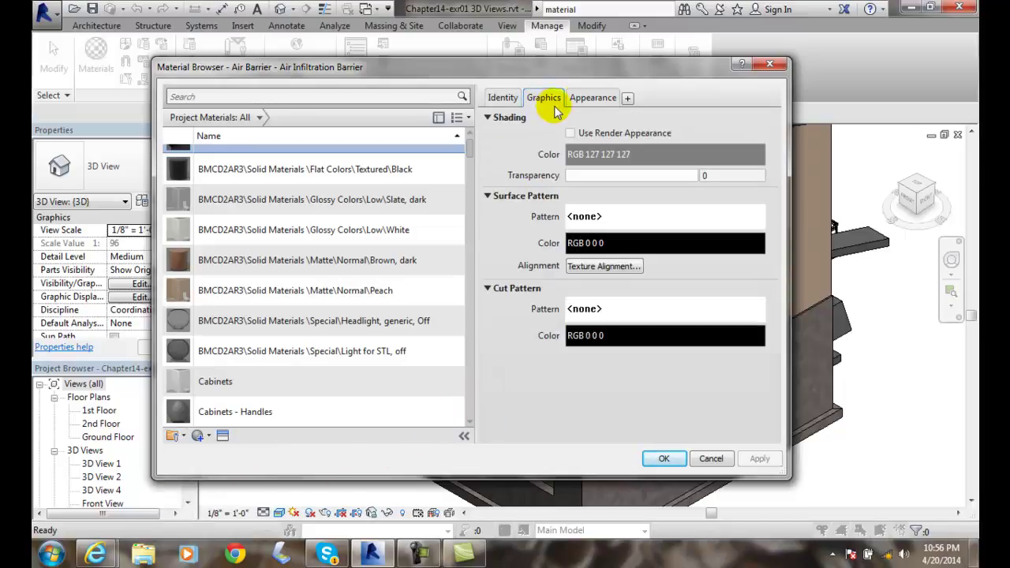
click(583, 99)
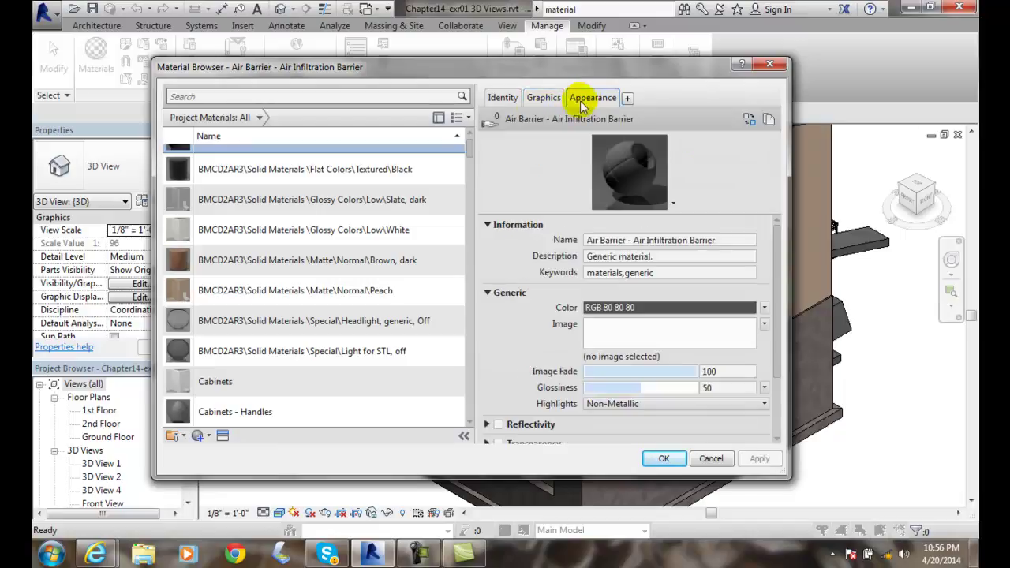
click(503, 98)
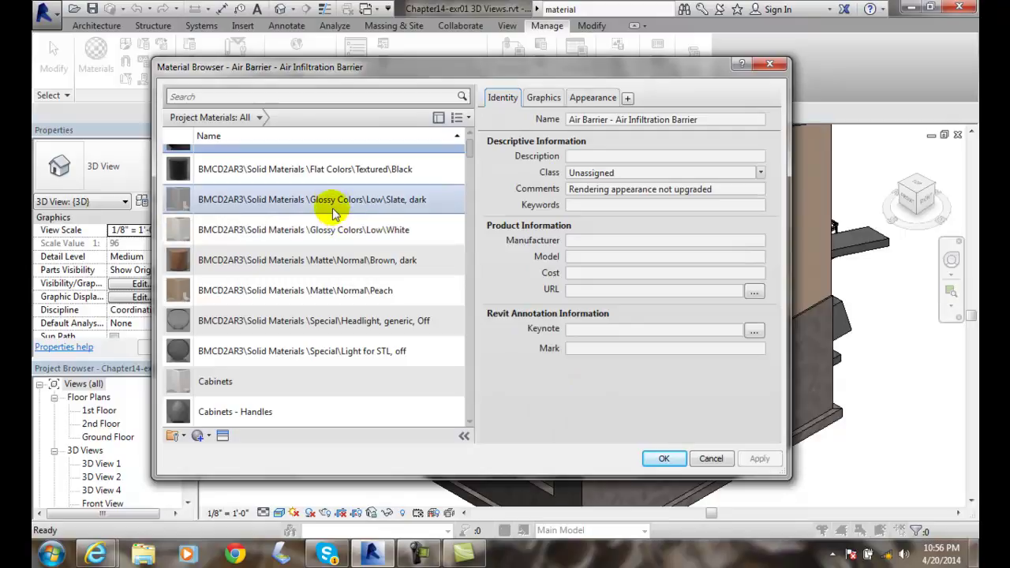
click(280, 294)
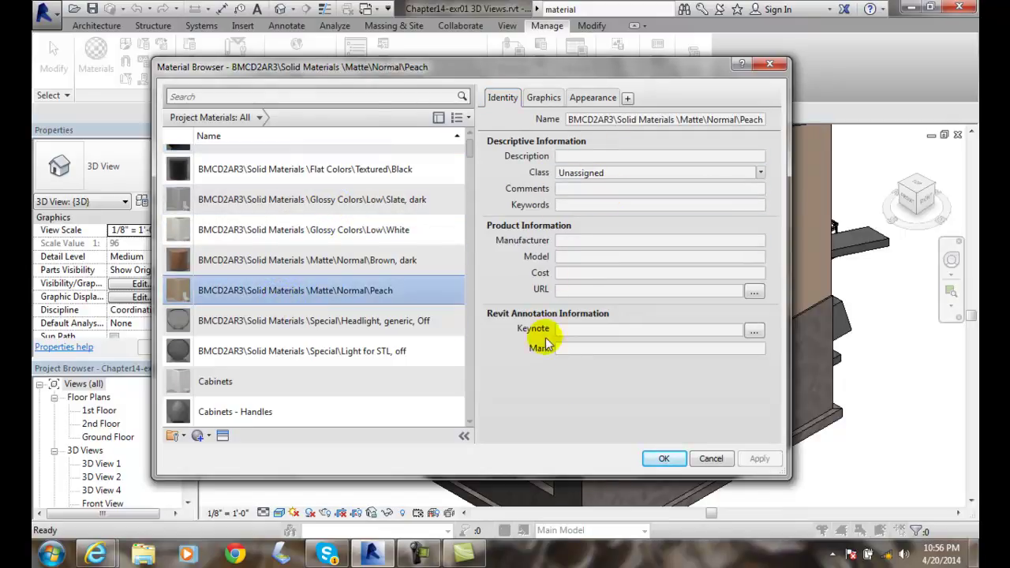
click(310, 382)
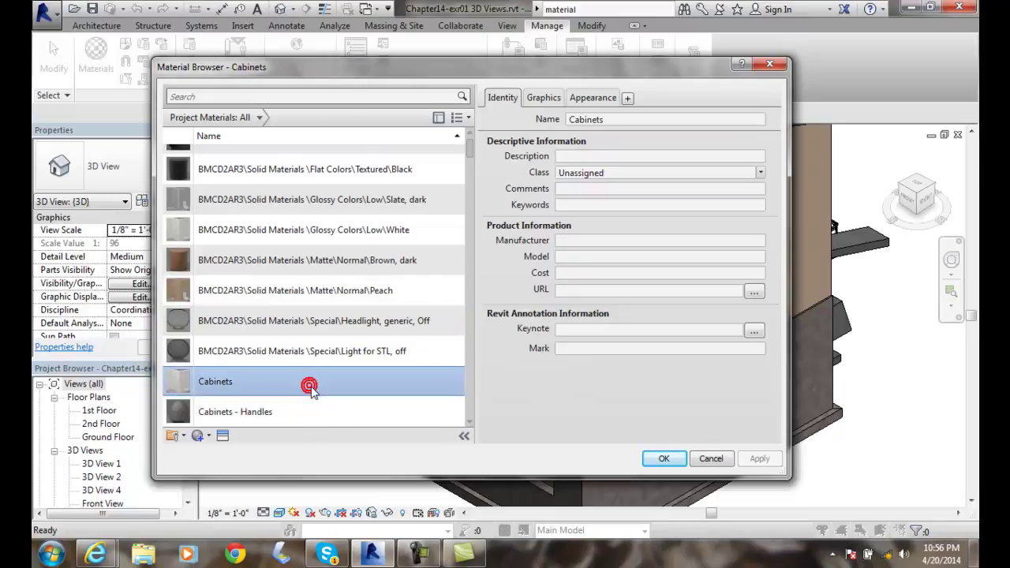
Step: Select Masonry - Concrete Blocks and review its Graphics, Appearance and Identity tabs
drag(467, 149, 463, 292)
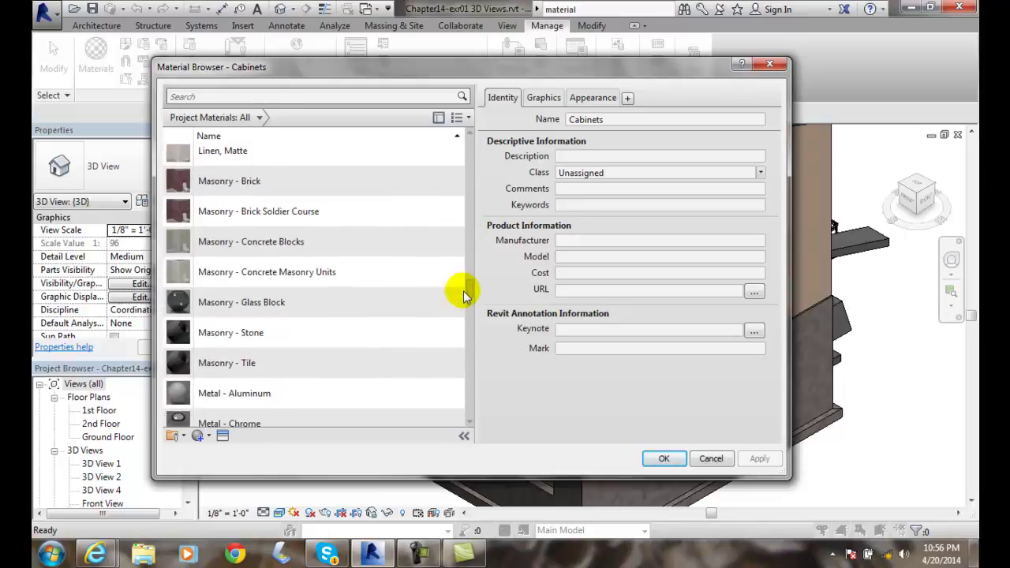
click(288, 250)
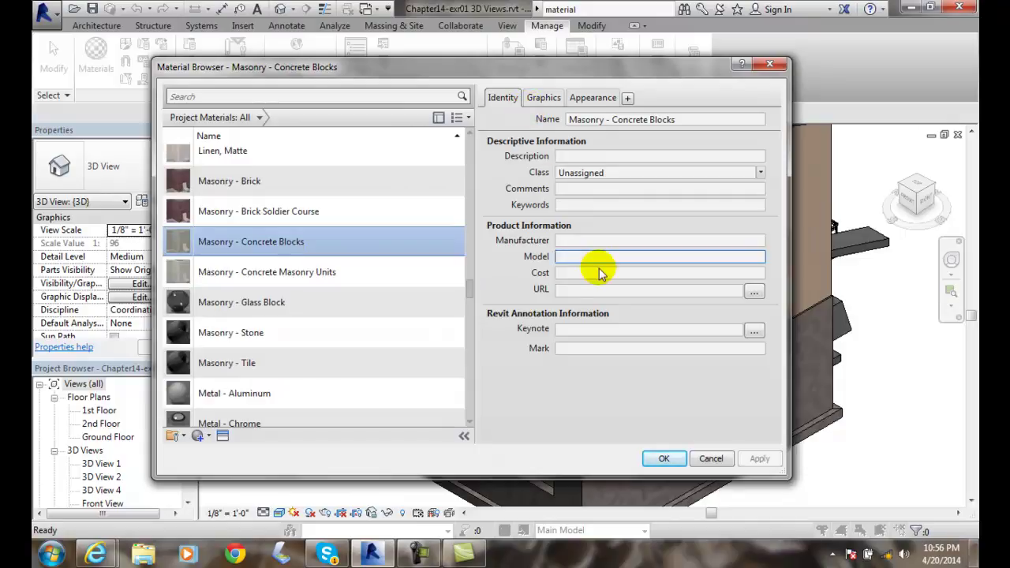
click(543, 98)
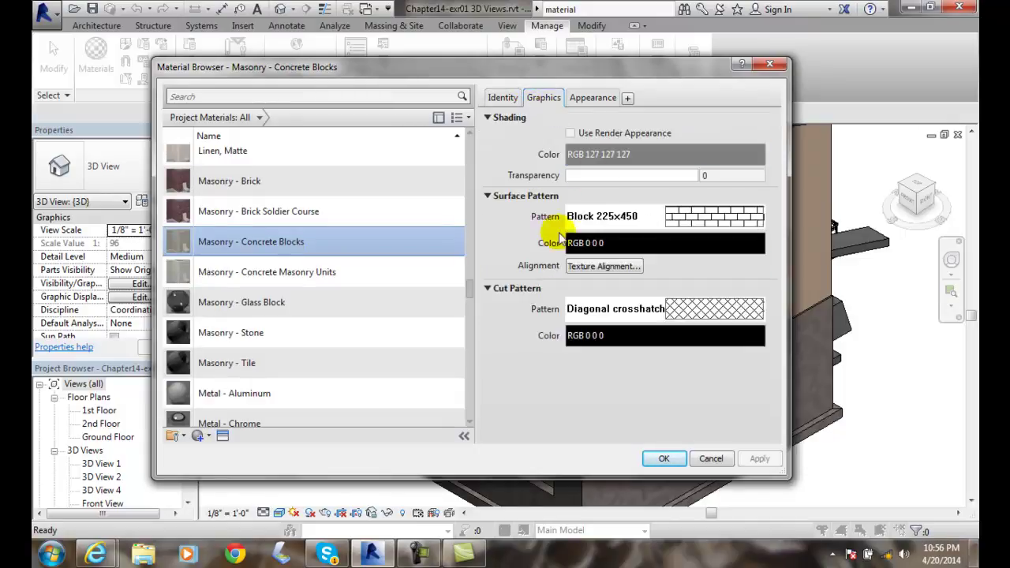
click(587, 99)
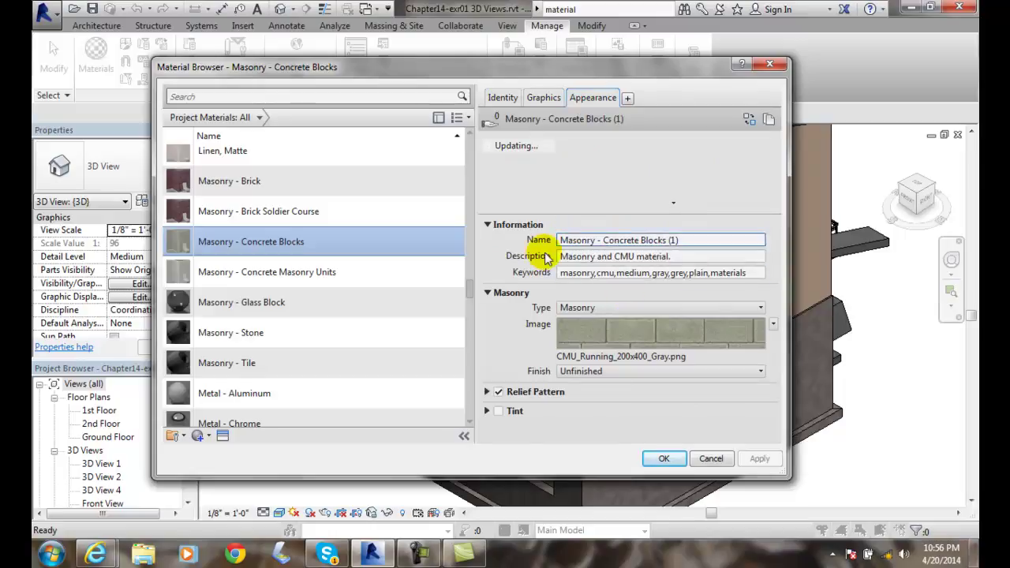
click(502, 98)
scroll(384, 450, down, 1)
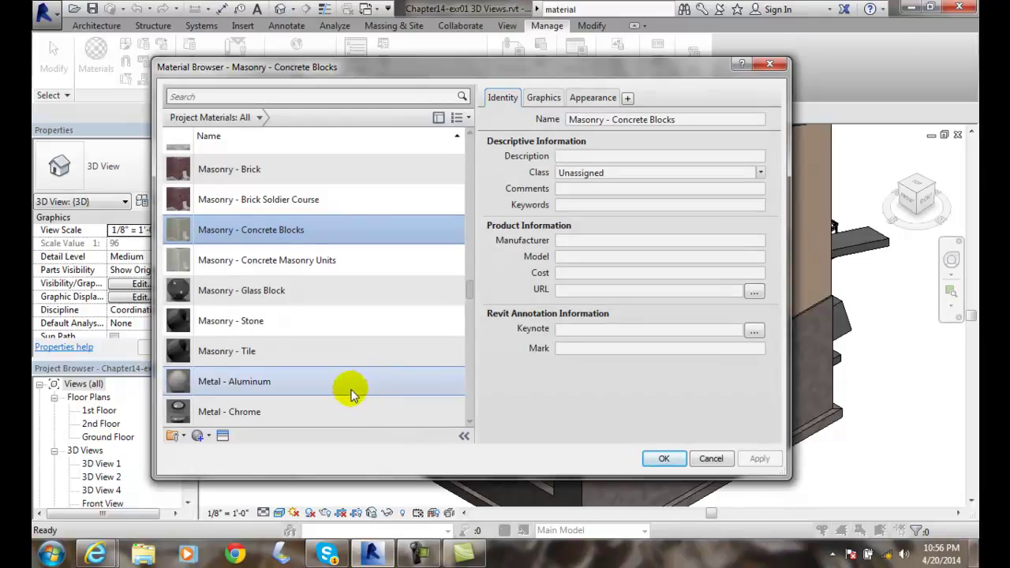
scroll(289, 146, up, 1)
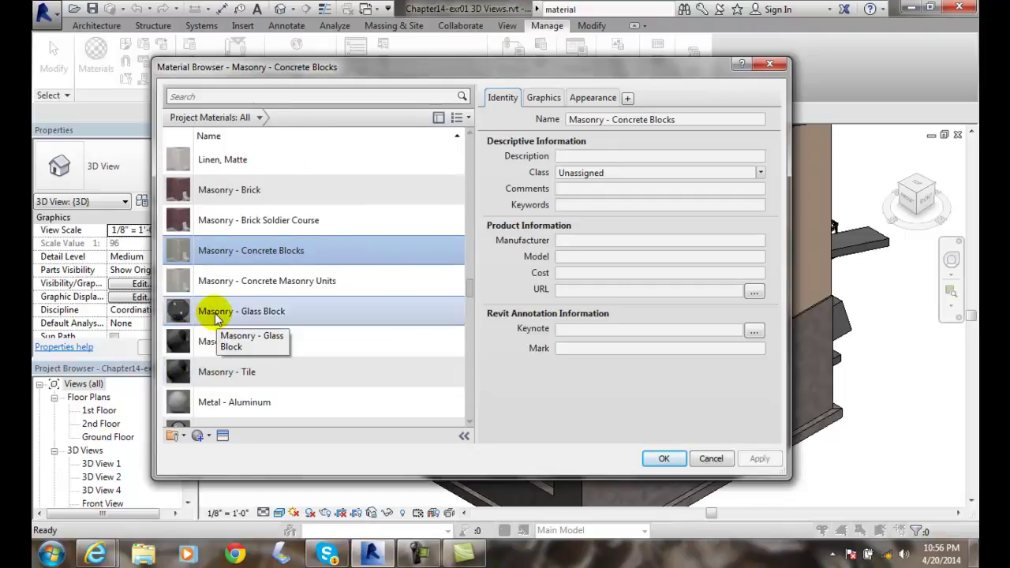
scroll(405, 383, down, 1)
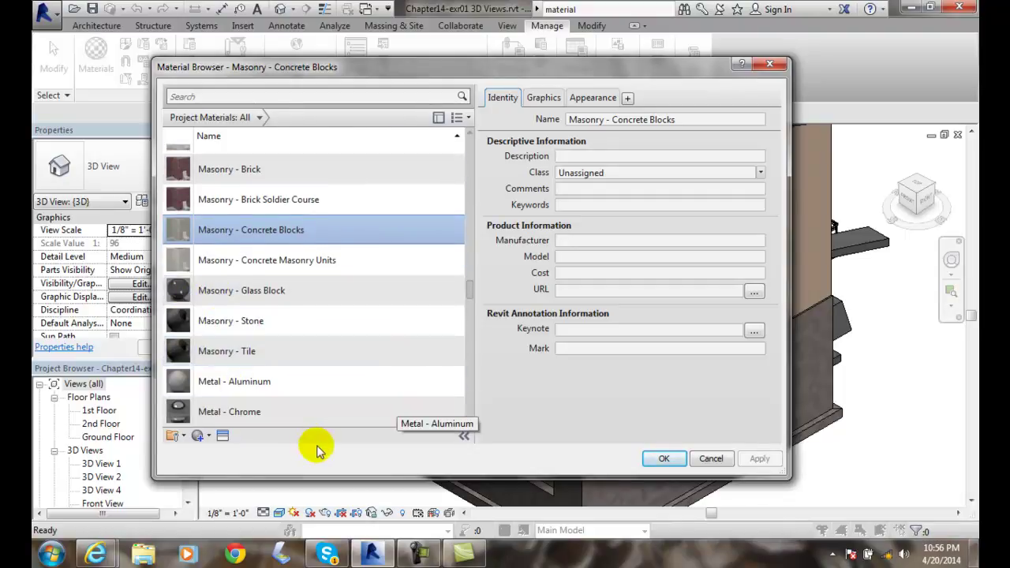
click(223, 436)
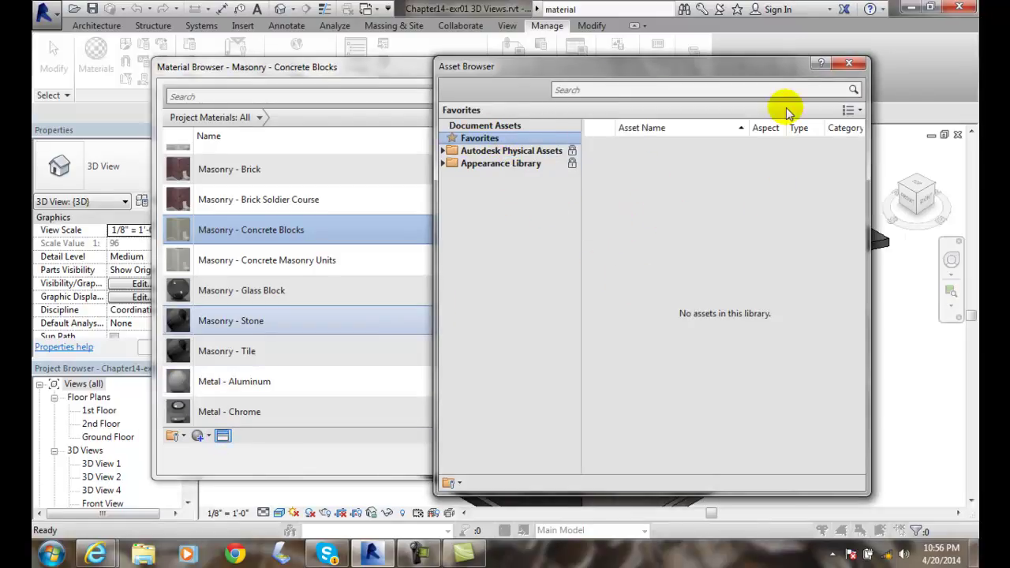
click(443, 150)
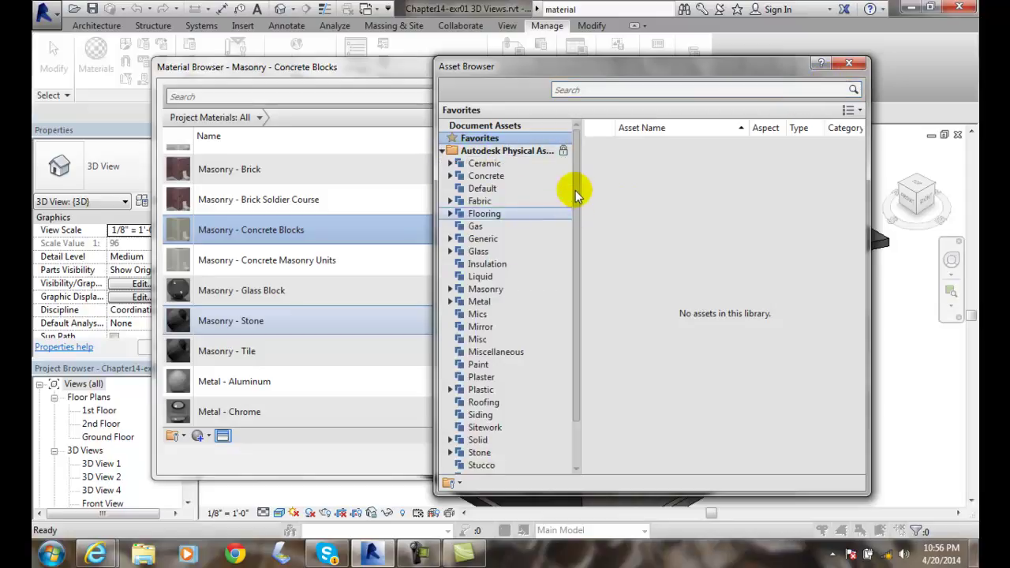
drag(575, 191, 573, 228)
click(449, 251)
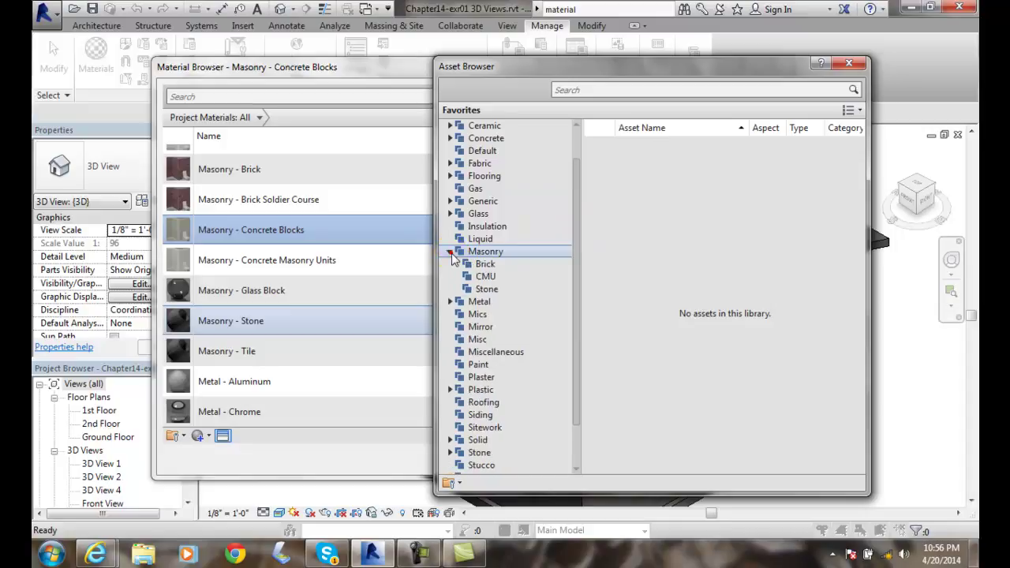
click(484, 266)
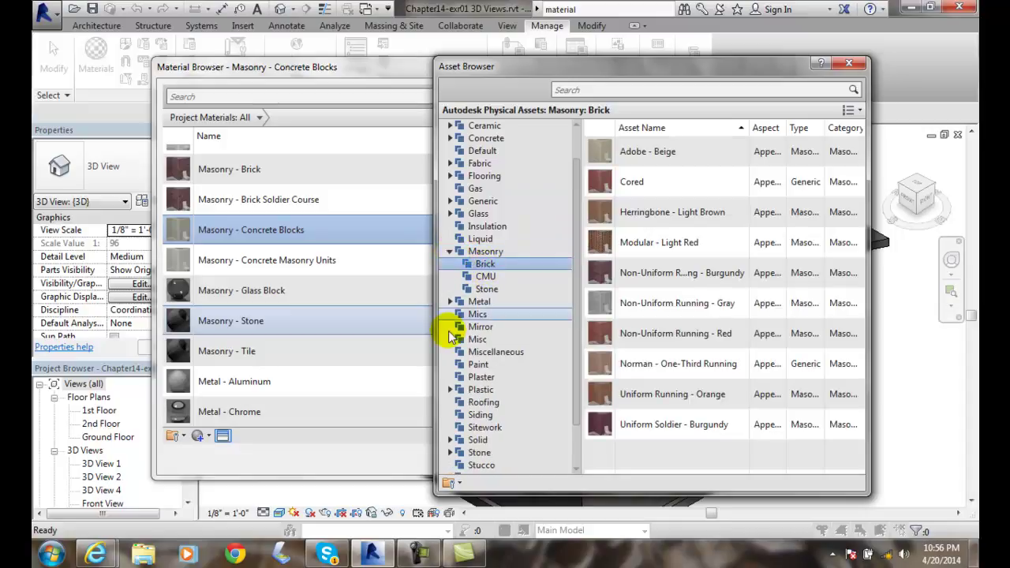
click(848, 64)
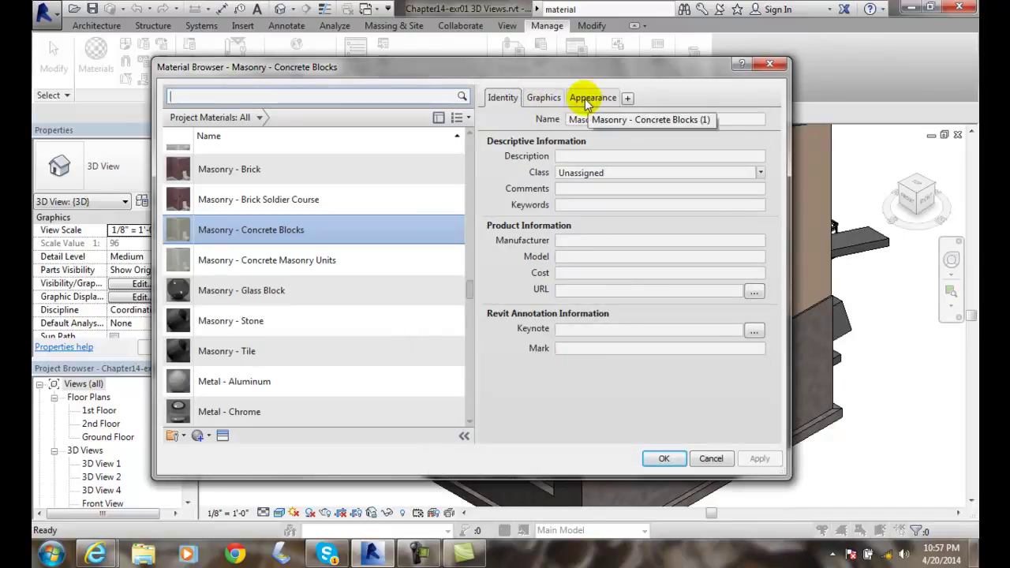
click(466, 118)
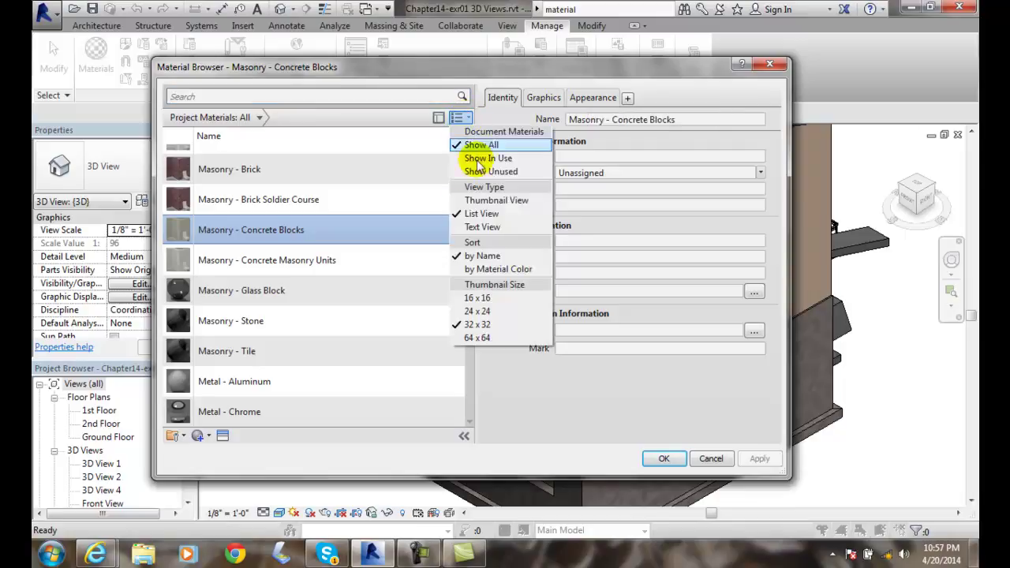
click(438, 119)
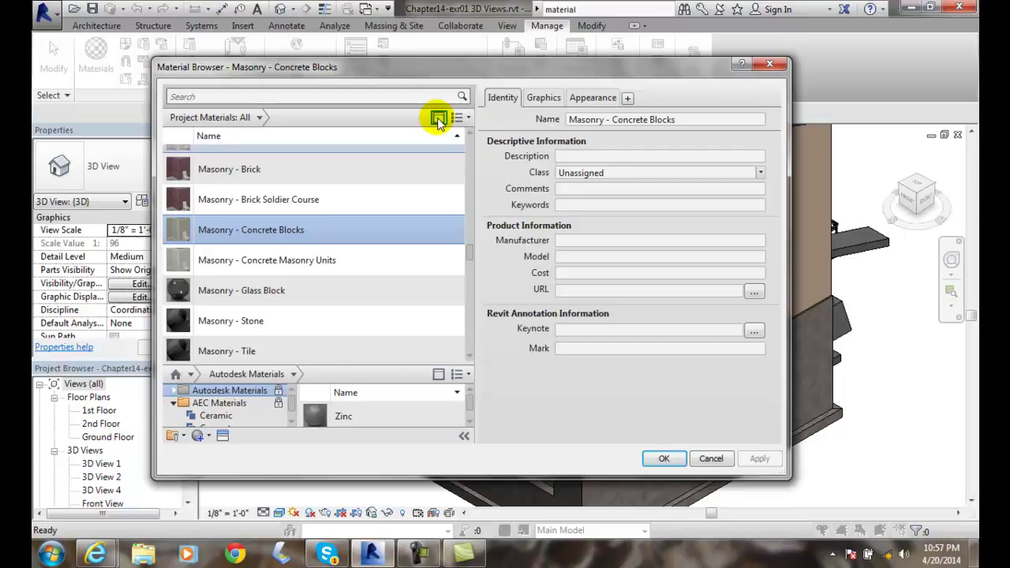
scroll(440, 187, up, 1)
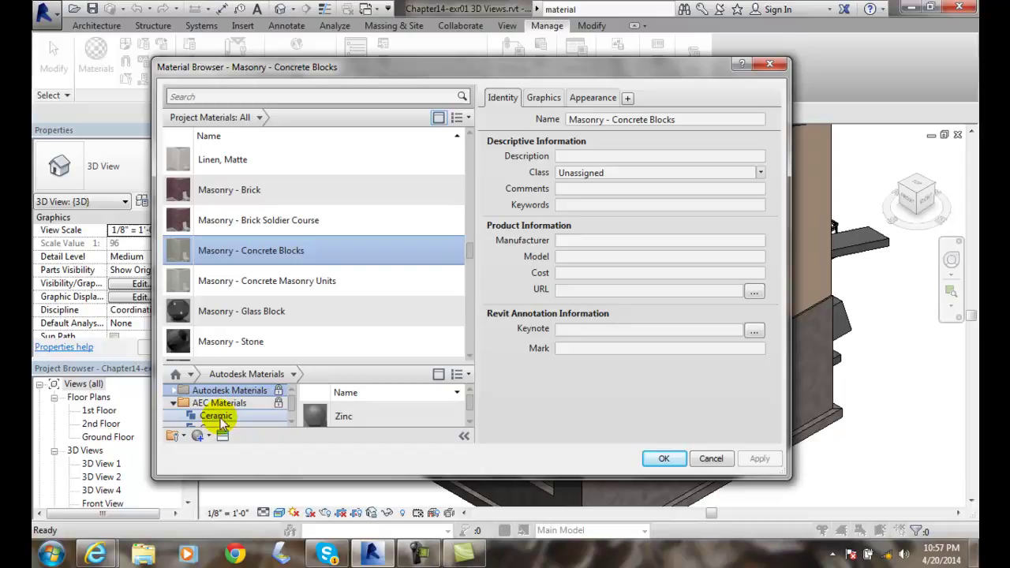
click(439, 117)
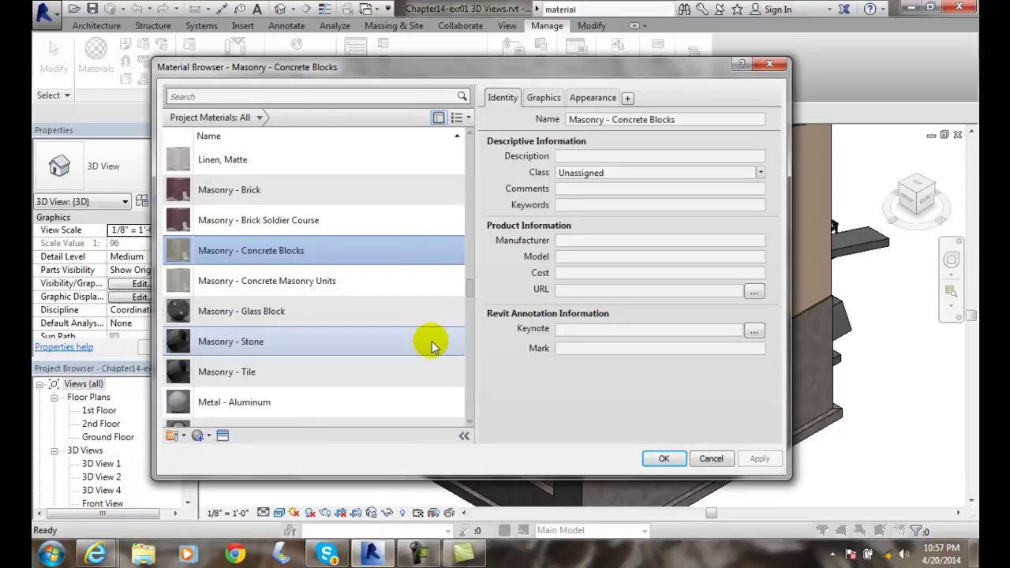
scroll(339, 398, down, 1)
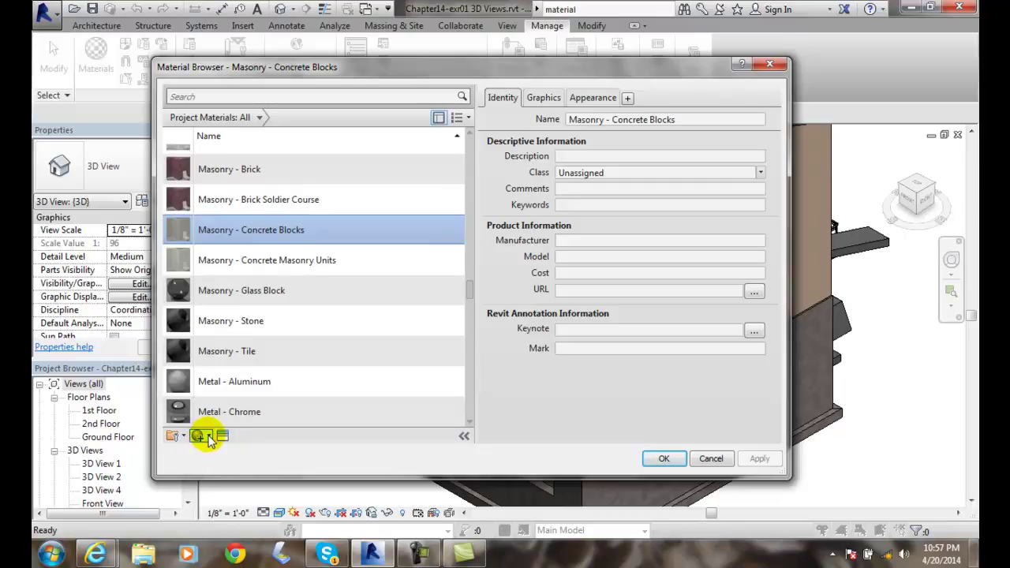
click(208, 436)
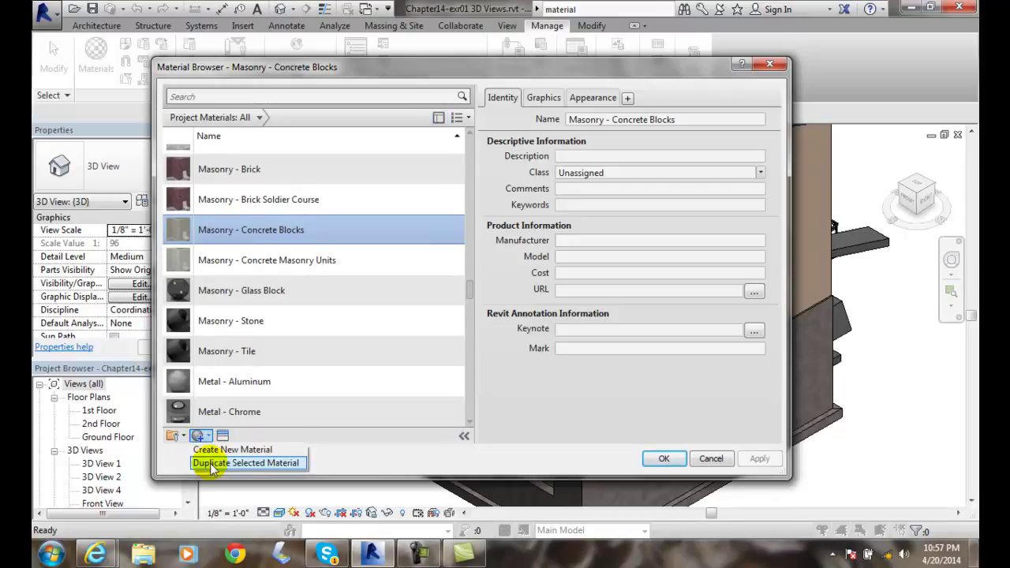
click(493, 416)
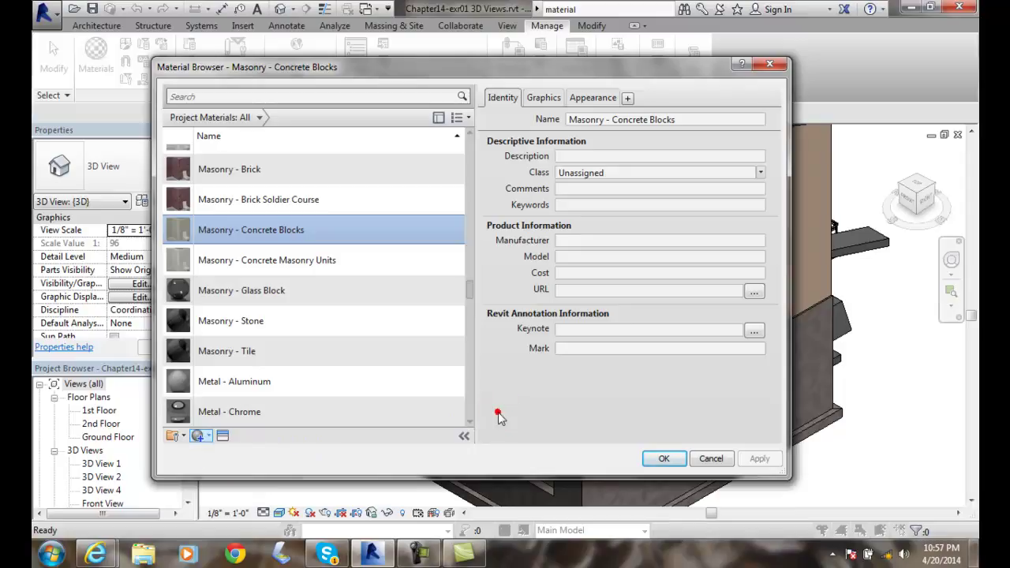